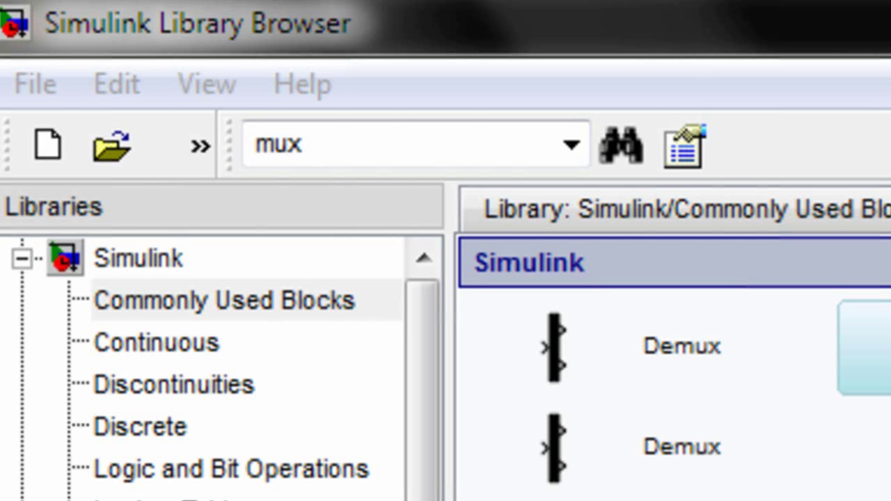
Bring the Library Browser to the front with the old 'mux' search term selected
{"action": "left_click", "coordinate": [315, 143]}
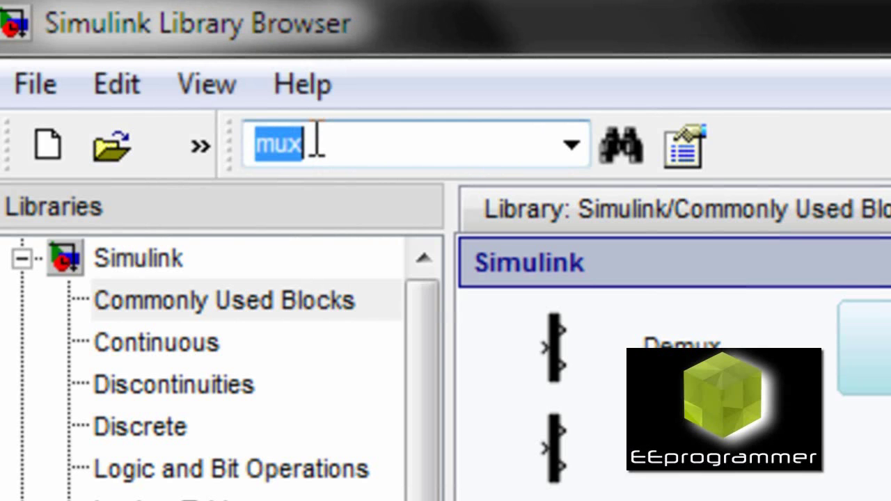
Search the Library Browser for 'integrator' blocks
{"action": "type", "text": "integrator"}
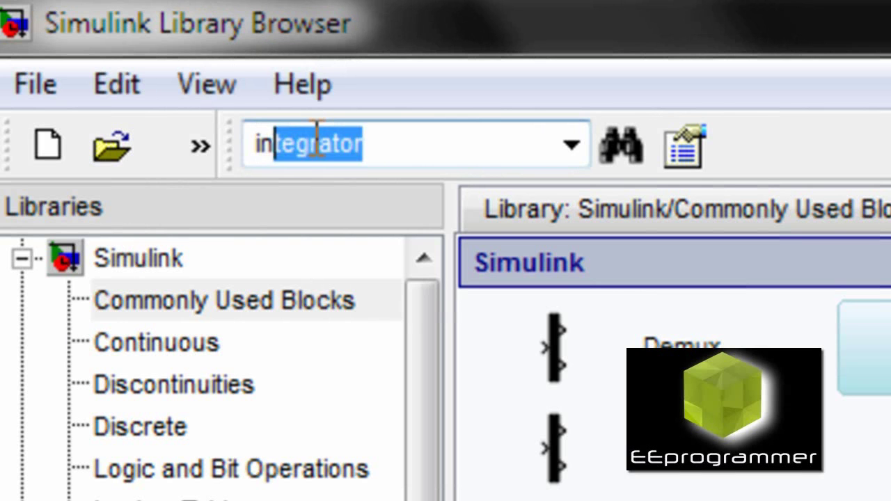
{"action": "key", "text": "Return"}
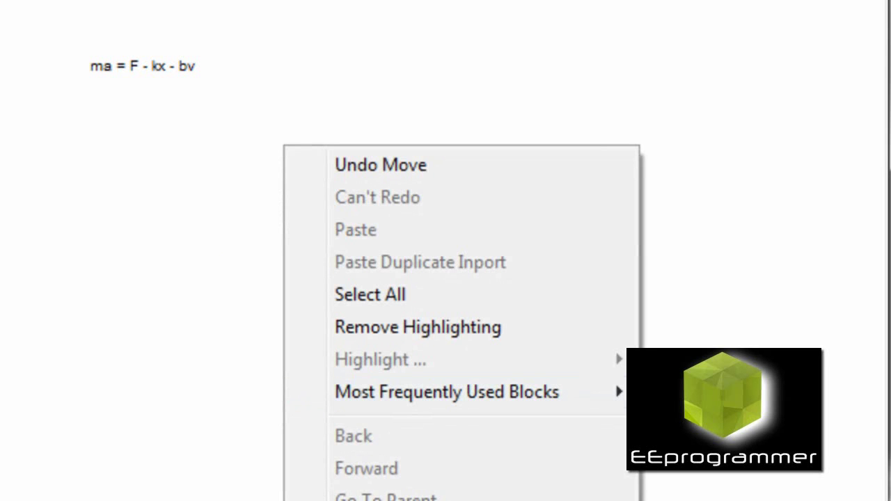
Set the model canvas Screen Color to Light Blue
{"action": "mouse_move", "coordinate": [390, 496]}
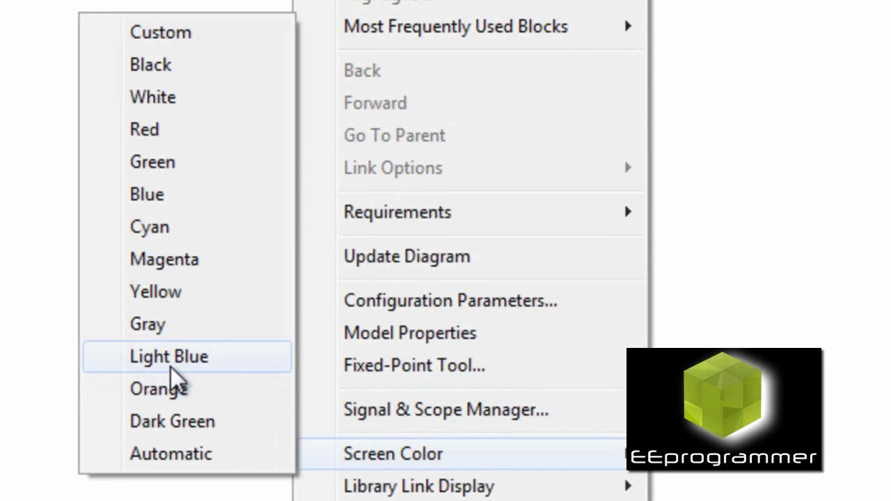
{"action": "left_click", "coordinate": [170, 367]}
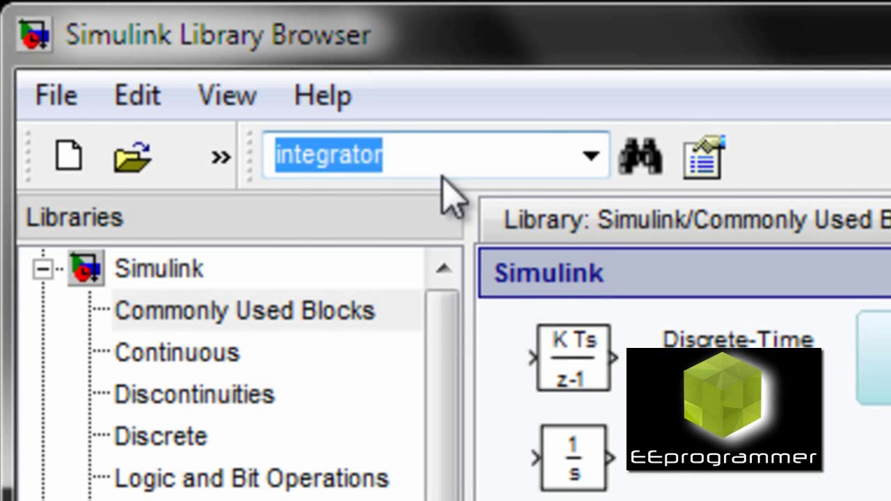
Add a Sum block and change its List of signs to |+-
{"action": "type", "text": "sum"}
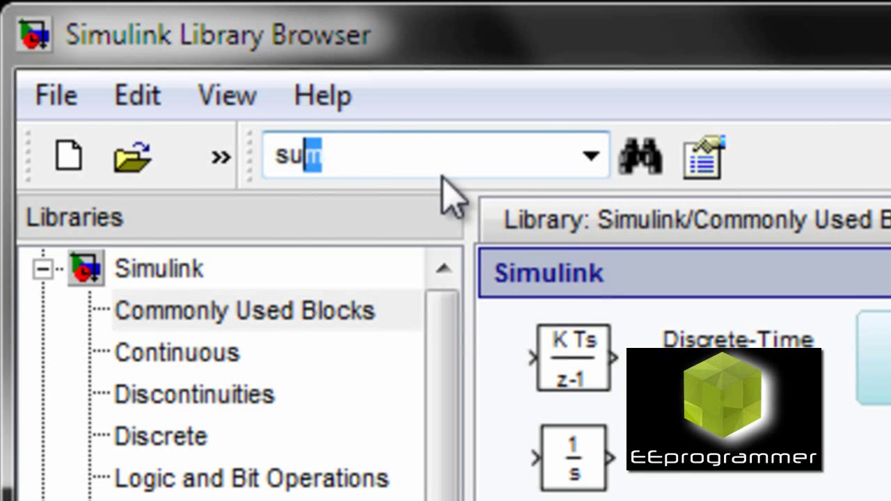
{"action": "key", "text": "Return"}
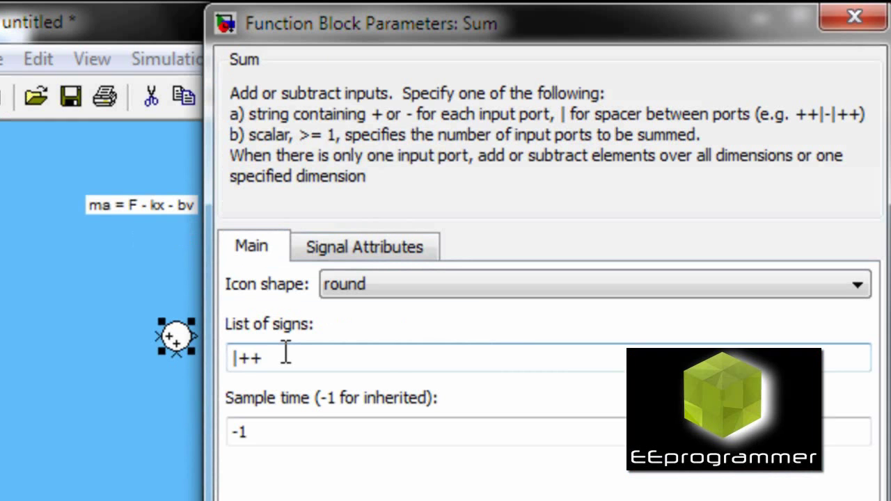
{"action": "double_click", "coordinate": [281, 263]}
{"action": "left_click", "coordinate": [280, 357]}
{"action": "key", "text": "BackSpace"}
{"action": "type", "text": "00"}
{"action": "key", "text": "BackSpace"}
{"action": "key", "text": "BackSpace"}
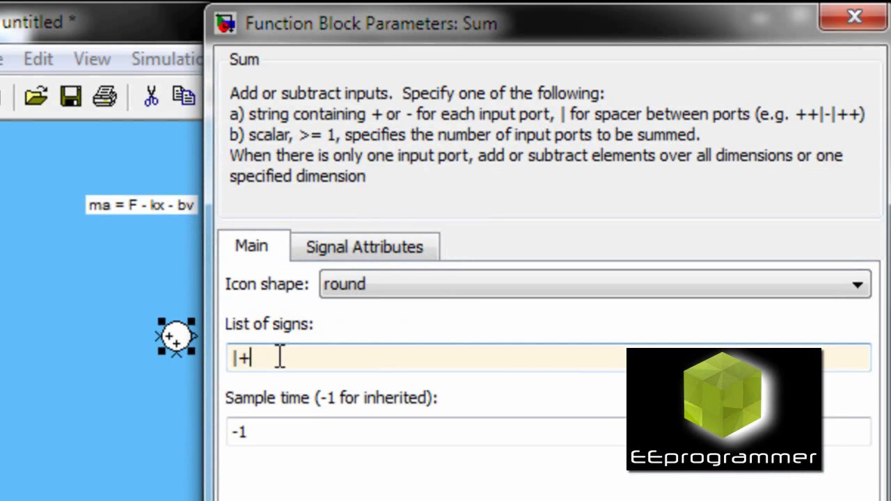
{"action": "type", "text": "--"}
{"action": "double_click", "coordinate": [277, 357]}
{"action": "key", "text": "Return"}
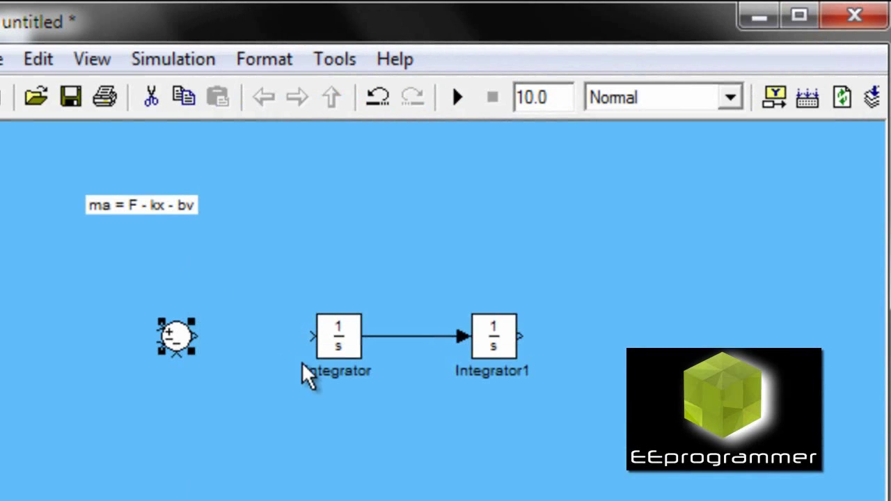
Enlarge the Sum block, then search 'signal' and select Signal Generator
{"action": "mouse_move", "coordinate": [199, 356]}
{"action": "left_mouse_down"}
{"action": "mouse_move", "coordinate": [225, 395]}
{"action": "mouse_move", "coordinate": [204, 353]}
{"action": "mouse_move", "coordinate": [319, 338]}
{"action": "left_mouse_up"}
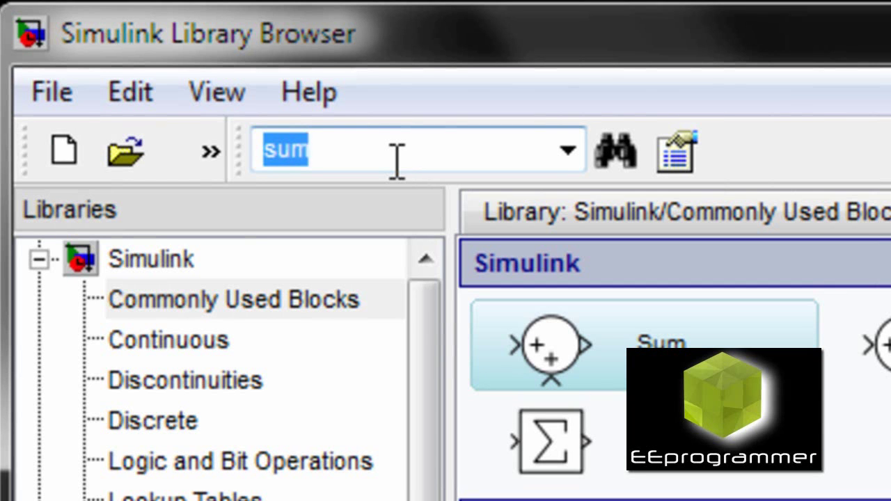
{"action": "type", "text": "signal"}
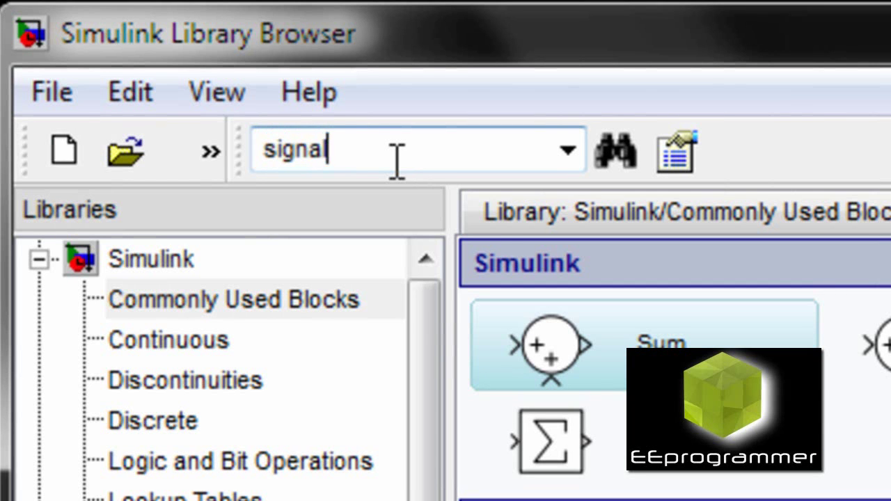
{"action": "key", "text": "Return"}
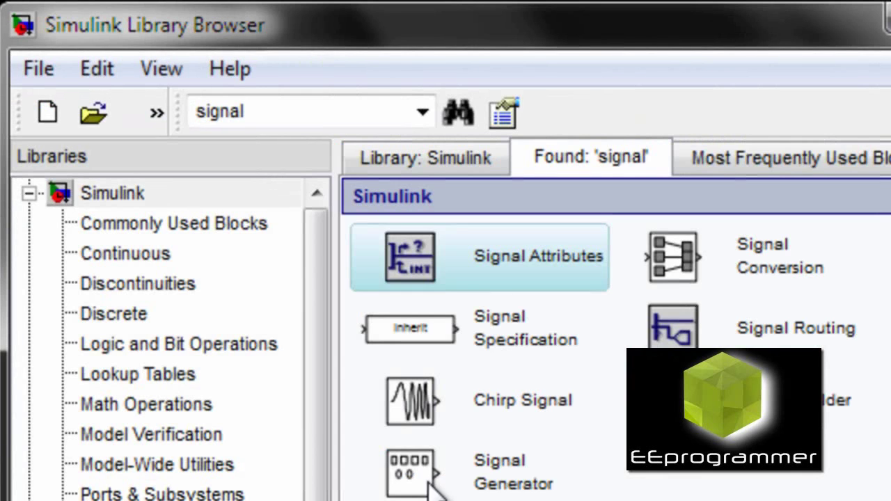
{"action": "left_click", "coordinate": [429, 484]}
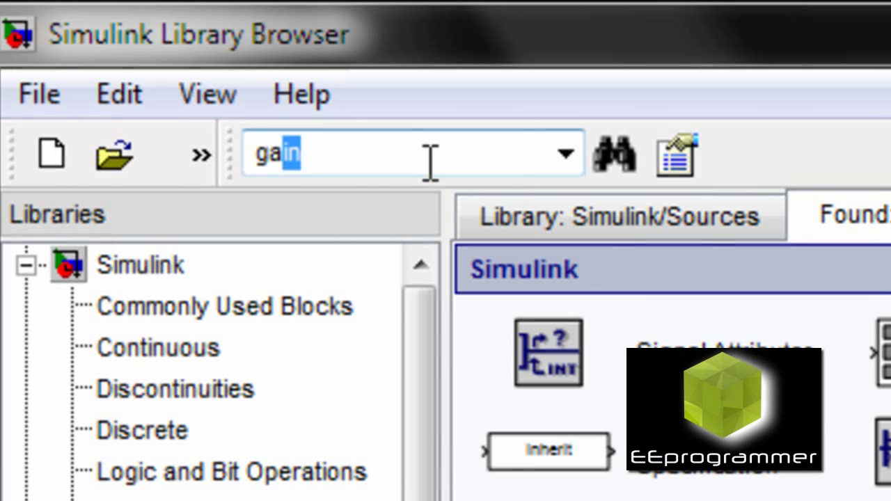
Add a Gain block, flip it to face left, and place it below the chain
{"action": "type", "text": "in"}
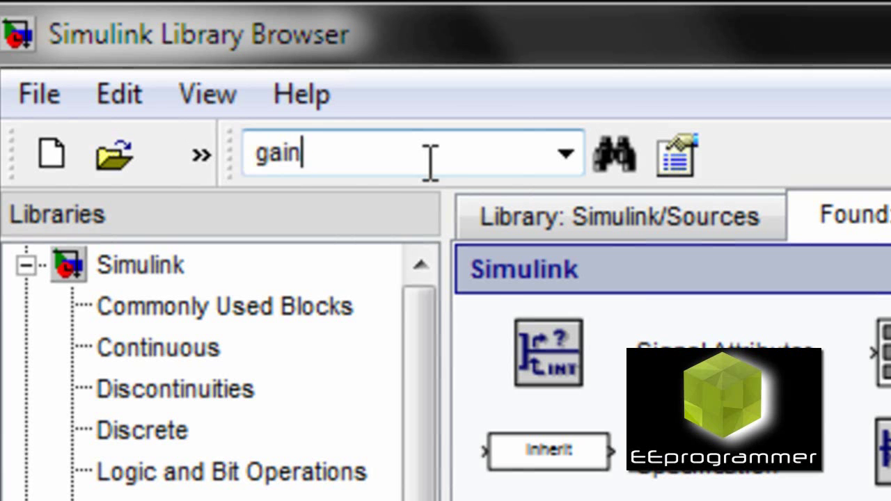
{"action": "key", "text": "Return"}
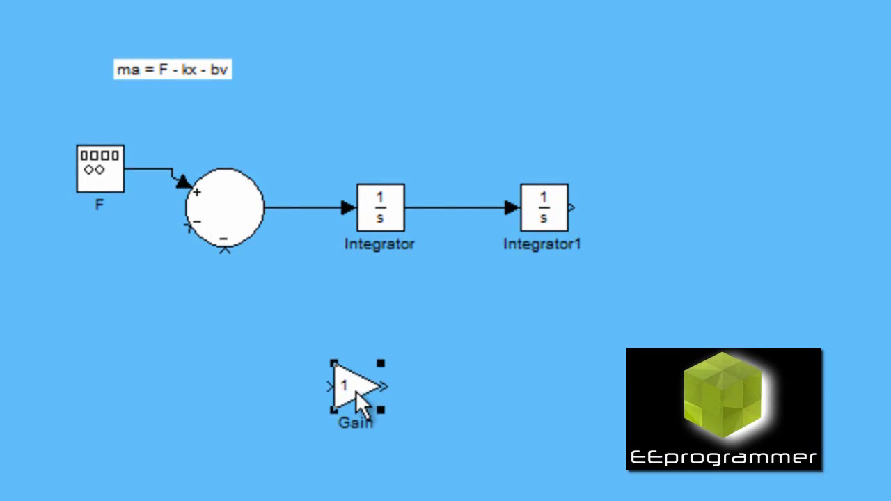
{"action": "right_click", "coordinate": [356, 392]}
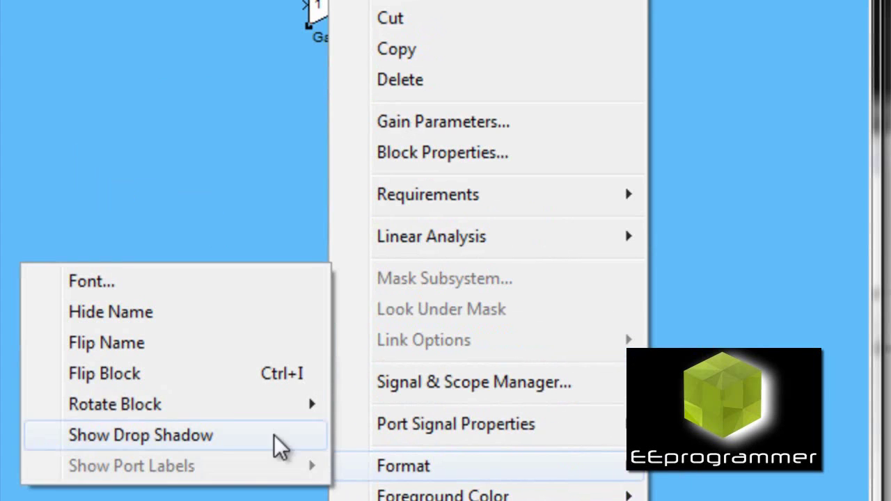
{"action": "left_click", "coordinate": [223, 488]}
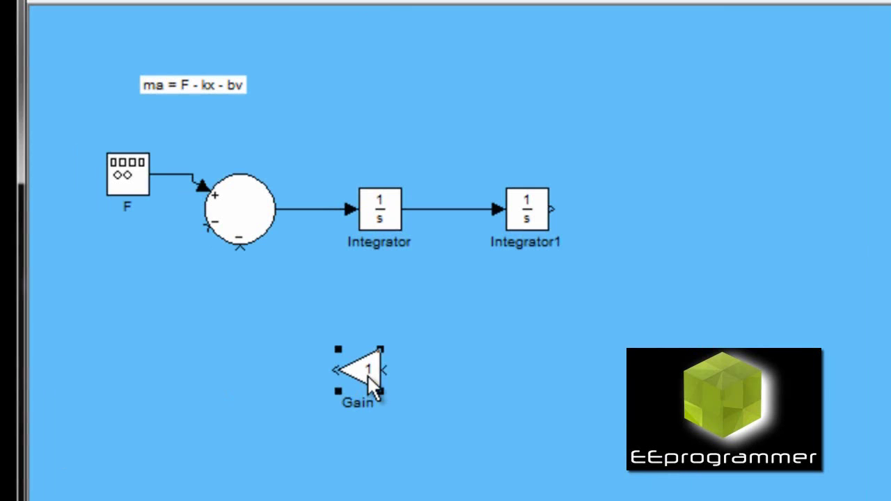
{"action": "left_click_drag", "start_coordinate": [335, 14], "coordinate": [278, 0]}
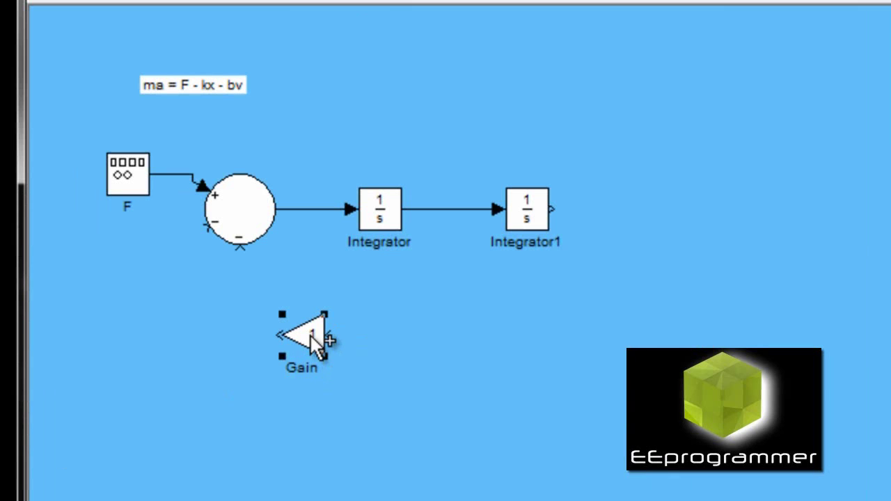
{"action": "left_click", "coordinate": [430, 360]}
Paste two more Gain copies, separate Gain2, and flip Gain1 to face right
{"action": "key", "text": "ctrl+v"}
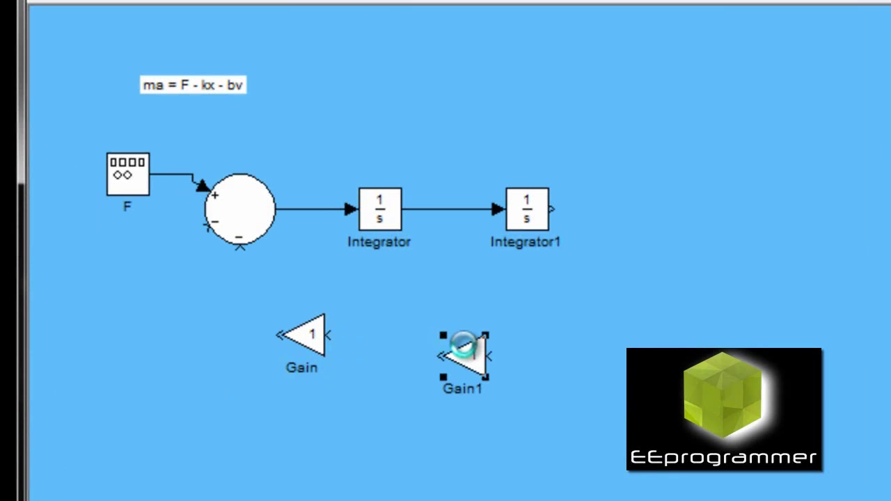
{"action": "key", "text": "ctrl+v"}
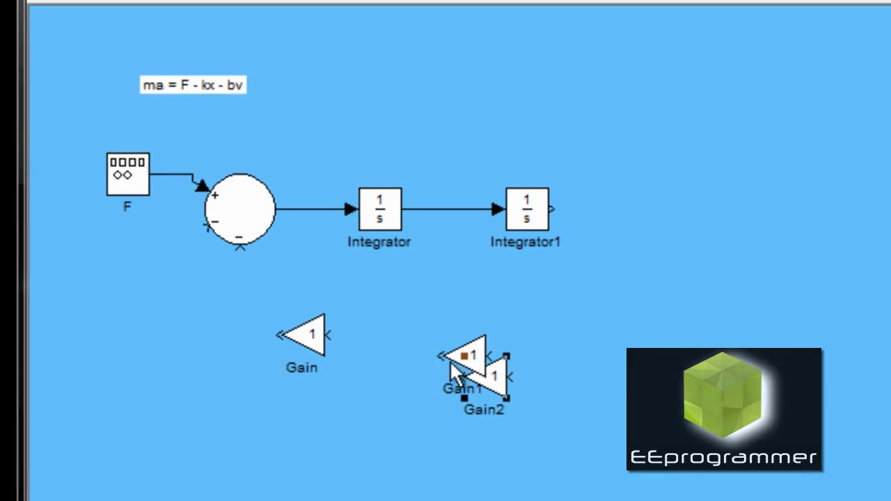
{"action": "left_click_drag", "start_coordinate": [501, 375], "coordinate": [450, 362]}
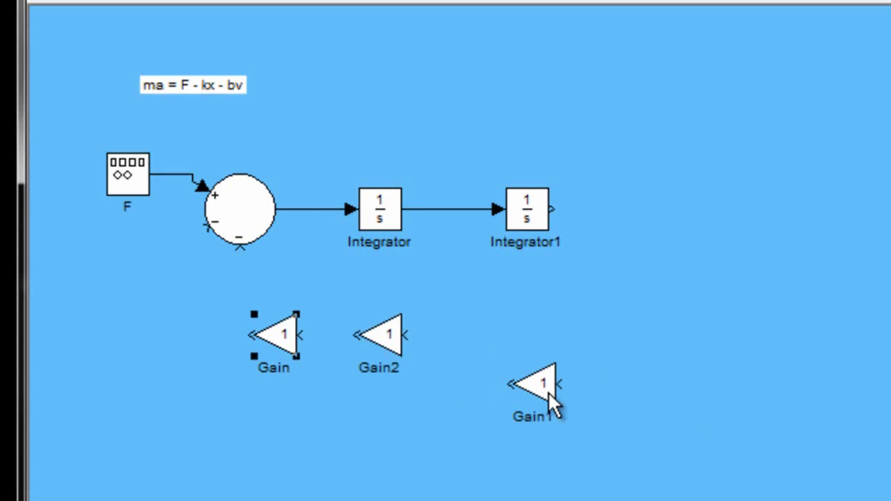
{"action": "left_click", "coordinate": [549, 394]}
{"action": "right_click", "coordinate": [549, 393]}
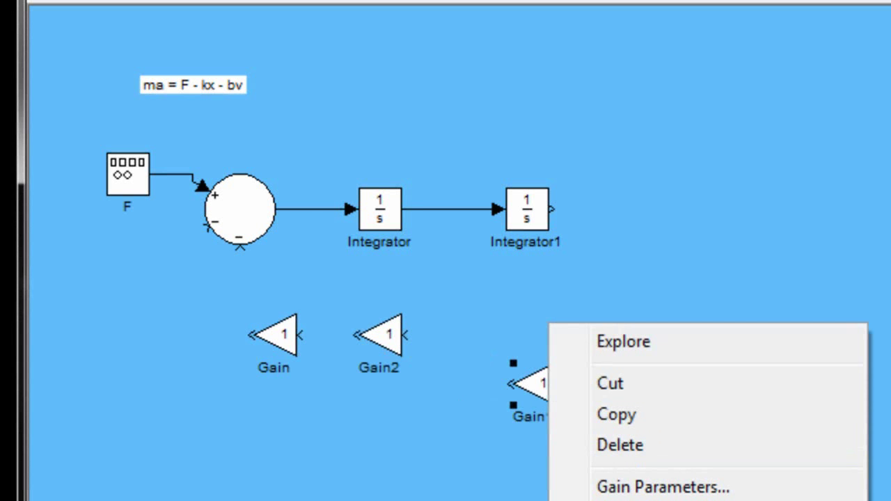
{"action": "key", "text": "ctrl+i"}
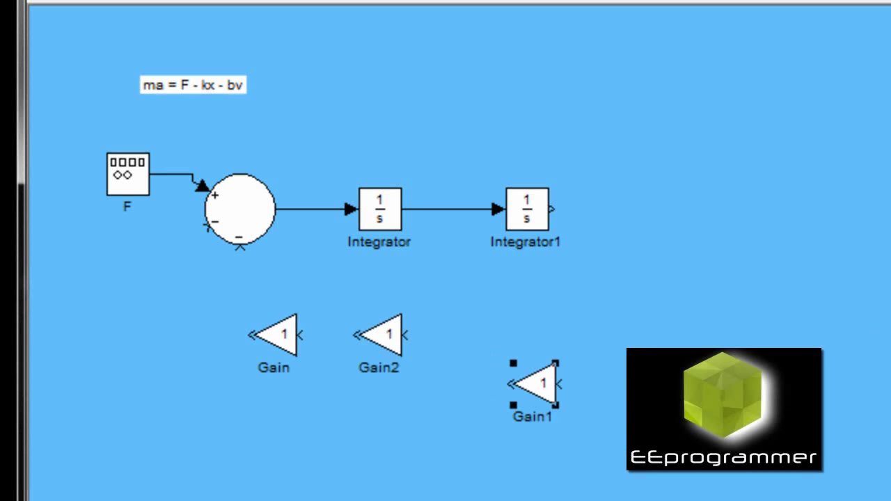
Rename the Gain1 block to '1/mass'
{"action": "left_click", "coordinate": [539, 420]}
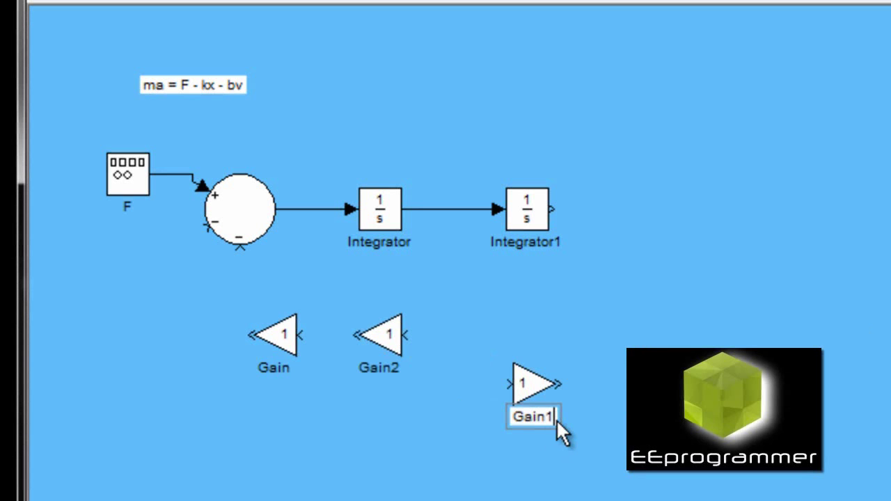
{"action": "left_click_drag", "start_coordinate": [555, 418], "coordinate": [450, 421]}
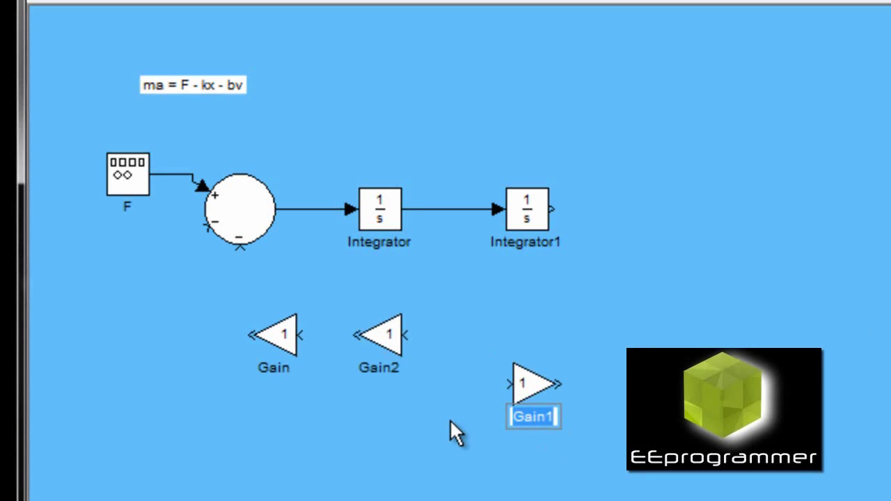
{"action": "type", "text": "1/,s"}
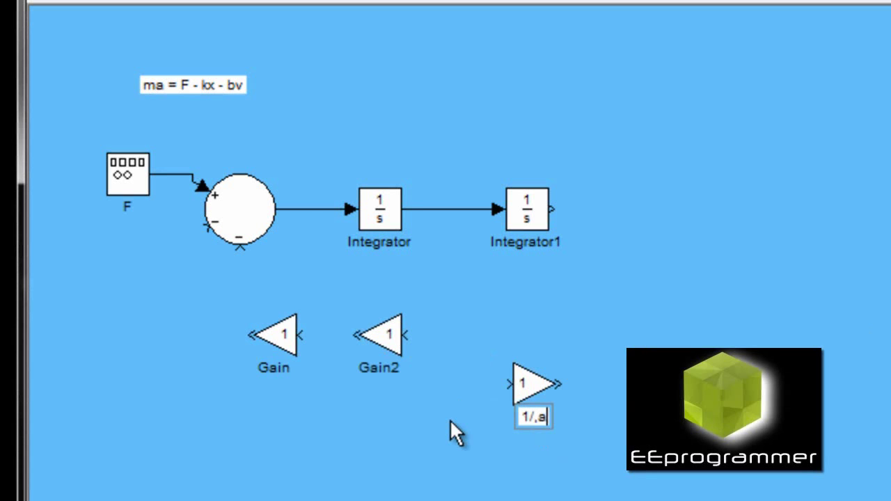
{"action": "key", "text": "BackSpace"}
{"action": "key", "text": "BackSpace"}
{"action": "type", "text": "mass"}
{"action": "key", "text": "Return"}
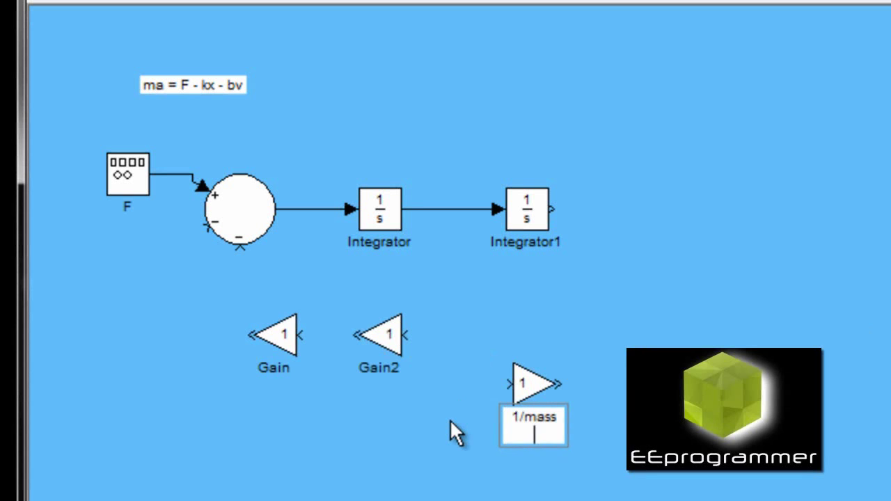
{"action": "left_click", "coordinate": [450, 419]}
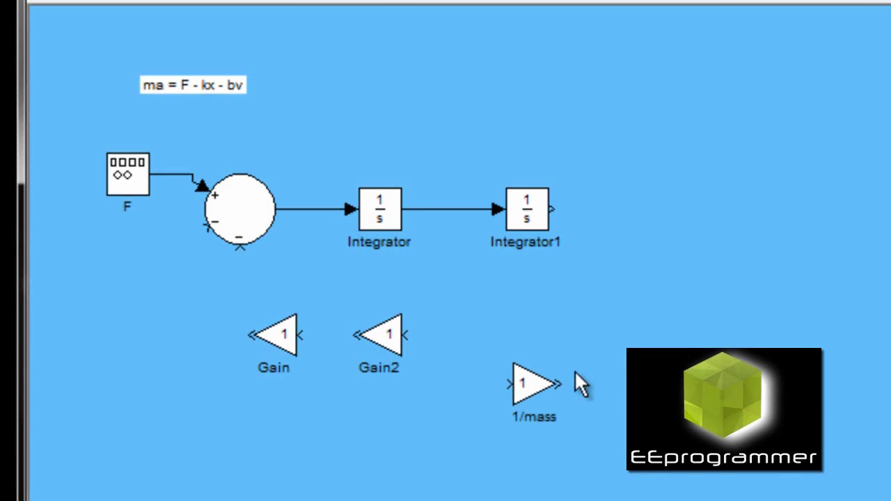
Shift both integrators right and insert 1/mass between the Sum and Integrator
{"action": "left_click_drag", "start_coordinate": [321, 270], "coordinate": [437, 222]}
{"action": "left_click", "coordinate": [505, 327]}
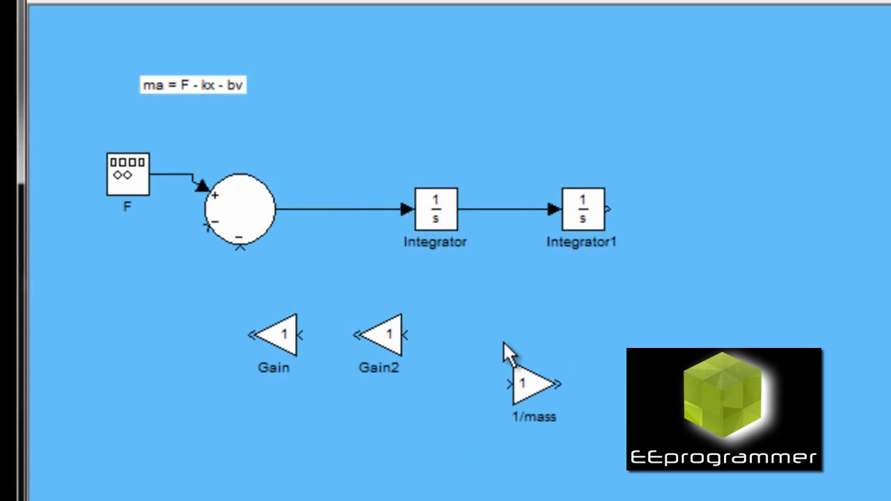
{"action": "left_click_drag", "start_coordinate": [522, 380], "coordinate": [324, 212]}
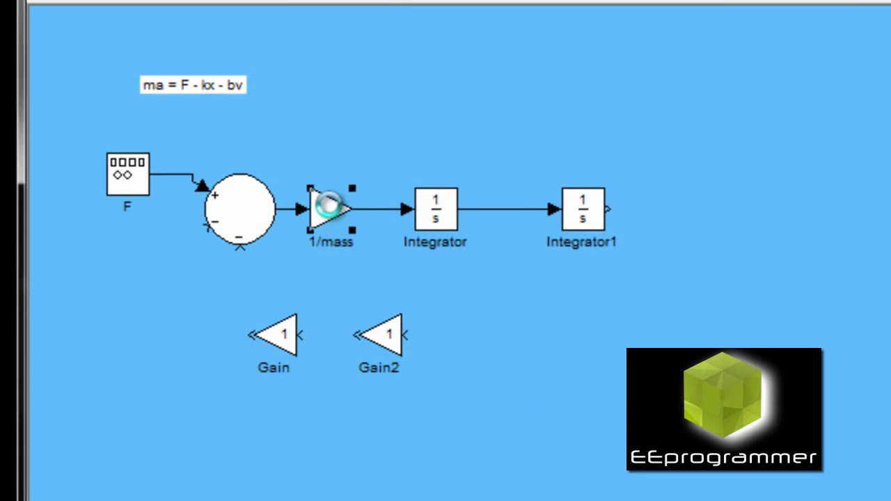
Set the 1/mass gain value to 10
{"action": "double_click", "coordinate": [327, 205]}
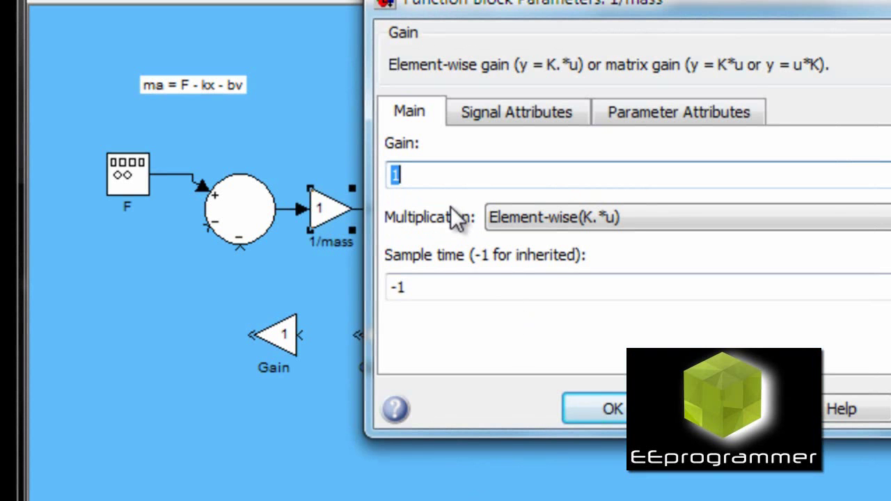
{"action": "left_click", "coordinate": [416, 171]}
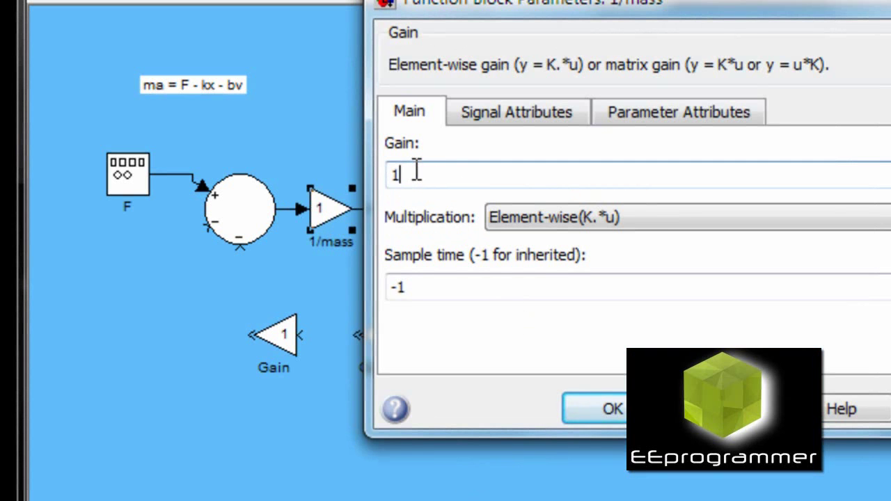
{"action": "type", "text": "0"}
{"action": "key", "text": "Return"}
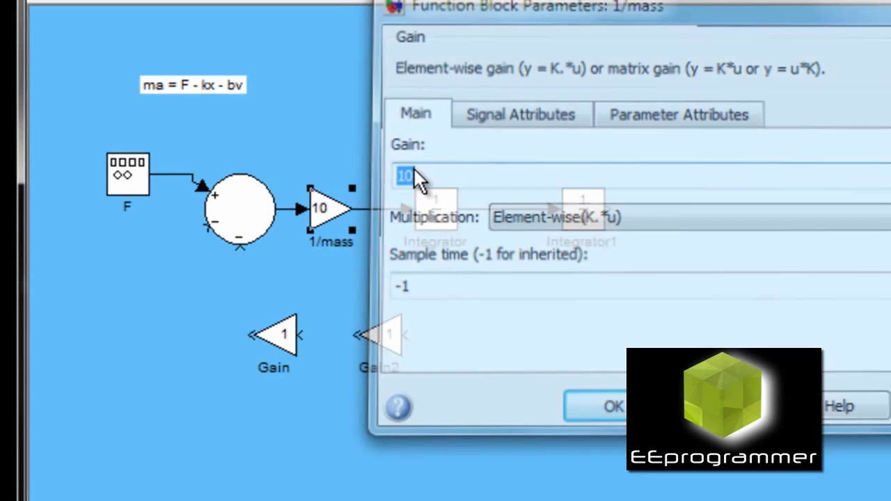
Label the 1/mass output signal into the Integrator 'a'
{"action": "left_click", "coordinate": [414, 167]}
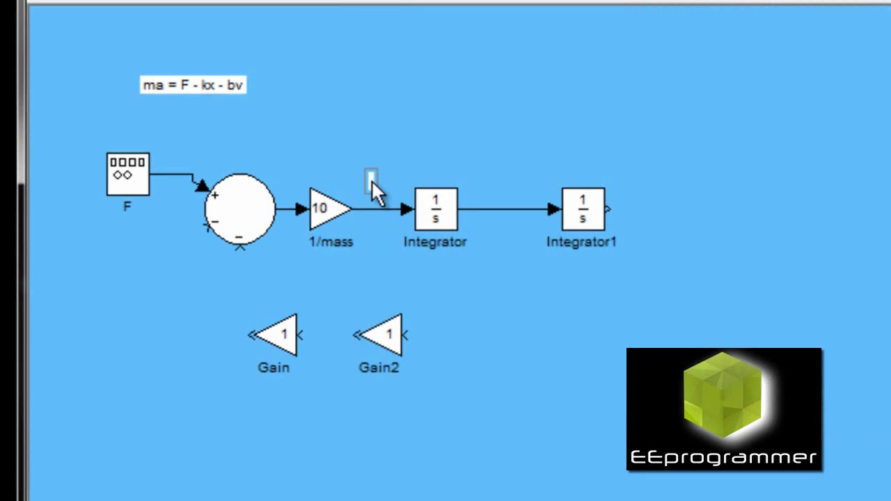
{"action": "type", "text": "a"}
{"action": "left_click", "coordinate": [360, 259]}
Move Gain2 aside and label the Integrator-to-Integrator1 signal 'v'
{"action": "left_click_drag", "start_coordinate": [396, 342], "coordinate": [642, 383]}
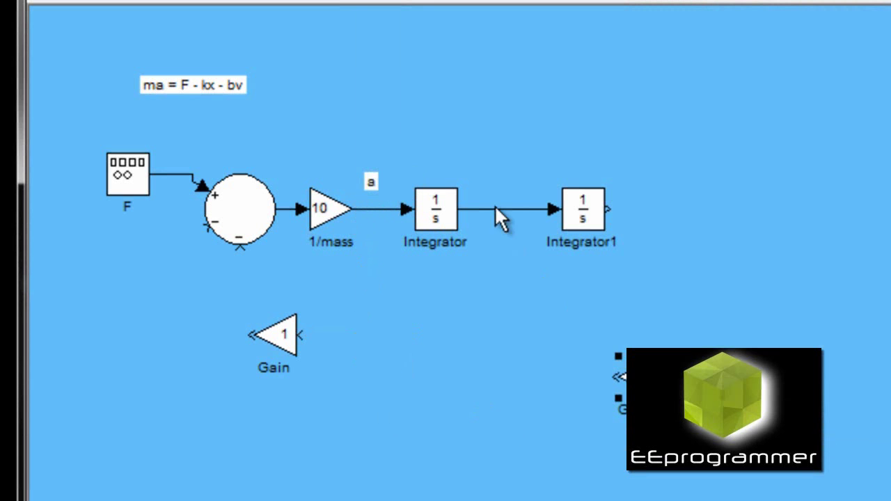
{"action": "double_click", "coordinate": [502, 189]}
{"action": "type", "text": "v"}
{"action": "left_click", "coordinate": [642, 188]}
Add an 'x' note after Integrator1 and move the Gain block under 1/mass
{"action": "double_click", "coordinate": [638, 179]}
{"action": "type", "text": "x"}
{"action": "left_click", "coordinate": [651, 248]}
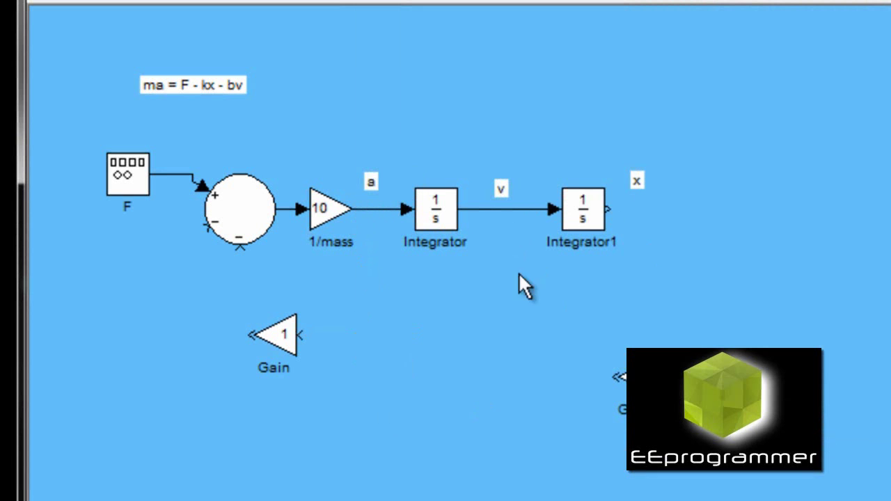
{"action": "mouse_move", "coordinate": [282, 335]}
{"action": "left_mouse_down"}
{"action": "mouse_move", "coordinate": [404, 315]}
{"action": "mouse_move", "coordinate": [285, 324]}
{"action": "left_mouse_up"}
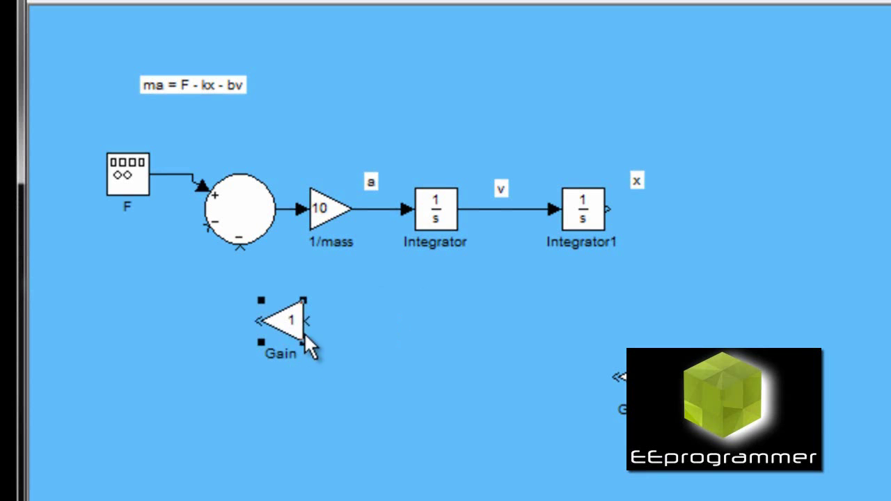
Branch the v signal into the Gain block and set its gain to 20
{"action": "left_click_drag", "start_coordinate": [502, 210], "coordinate": [289, 322]}
{"action": "left_click", "coordinate": [290, 320]}
{"action": "double_click", "coordinate": [289, 321]}
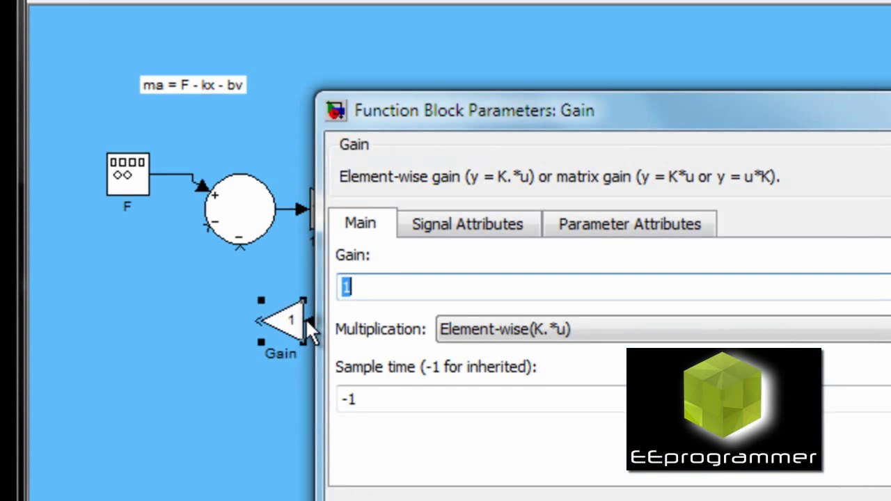
{"action": "type", "text": "20"}
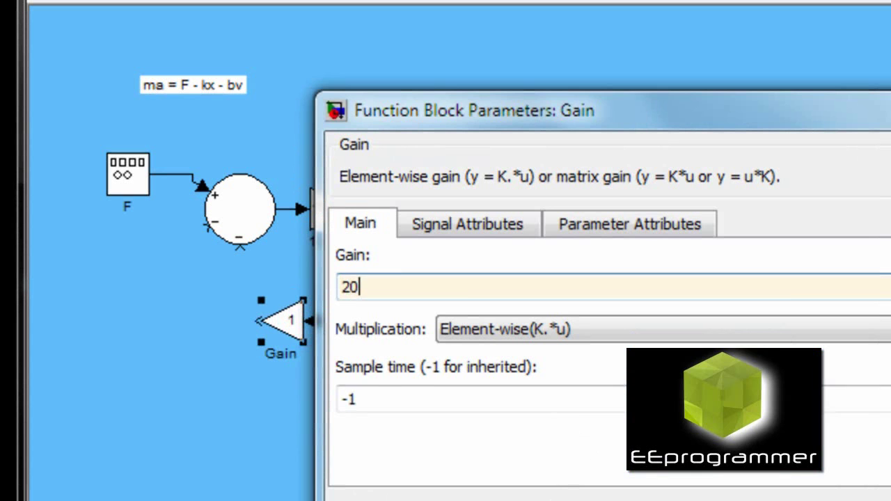
{"action": "key", "text": "Return"}
Rename the gain to 'b' and connect its output to the Sum's lower minus input
{"action": "left_click", "coordinate": [288, 354]}
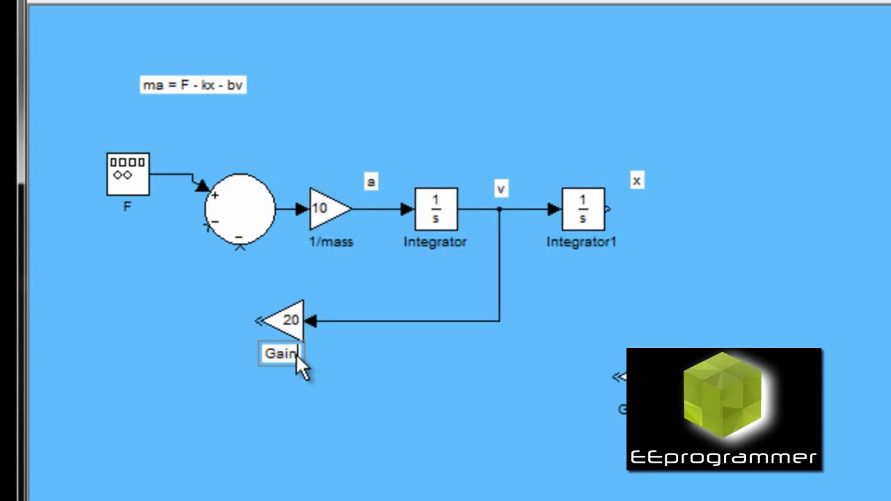
{"action": "double_click", "coordinate": [296, 354]}
{"action": "type", "text": "v"}
{"action": "key", "text": "BackSpace"}
{"action": "type", "text": "b"}
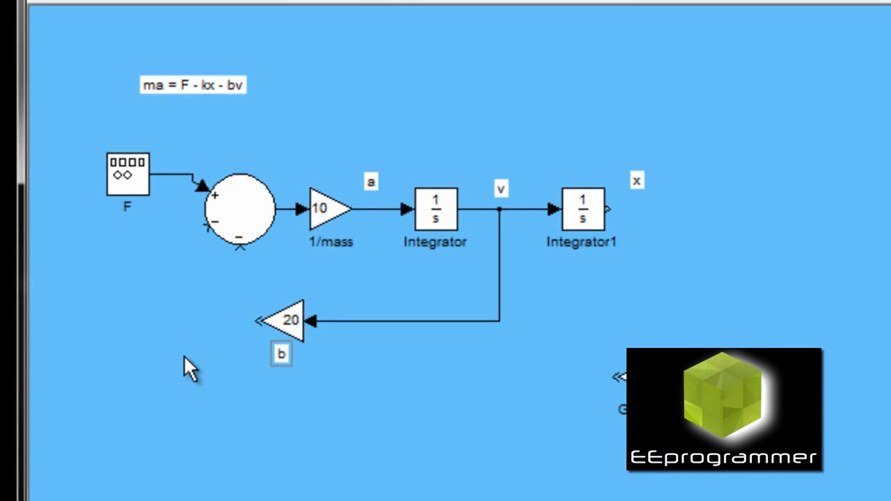
{"action": "left_click", "coordinate": [187, 357]}
{"action": "left_click_drag", "start_coordinate": [265, 323], "coordinate": [240, 237]}
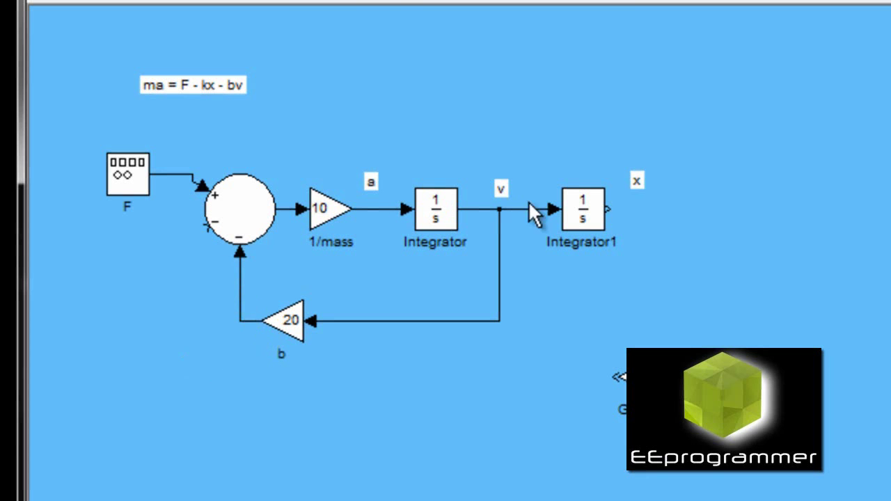
Place a Gain block named k below the diagram and feed Integrator1's output x into it
{"action": "left_click_drag", "start_coordinate": [371, 421], "coordinate": [223, 428]}
{"action": "key", "text": "ctrl+i"}
{"action": "left_click", "coordinate": [292, 435]}
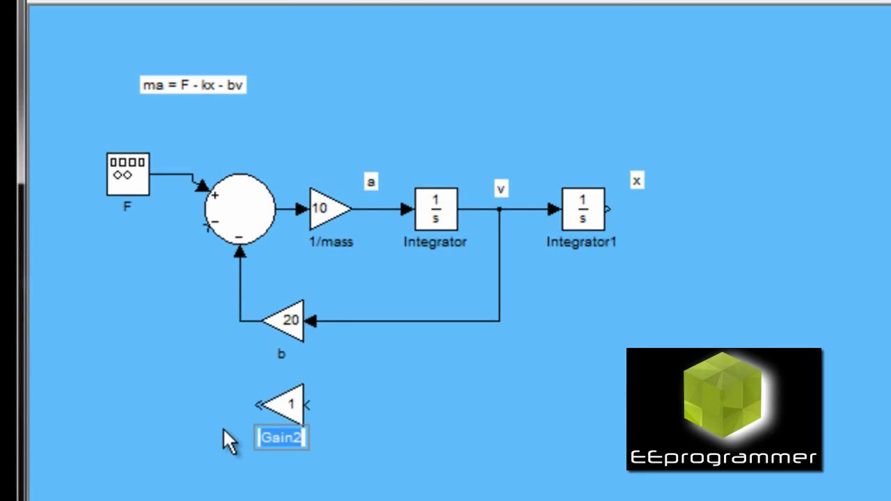
{"action": "type", "text": "k"}
{"action": "key", "text": "Return"}
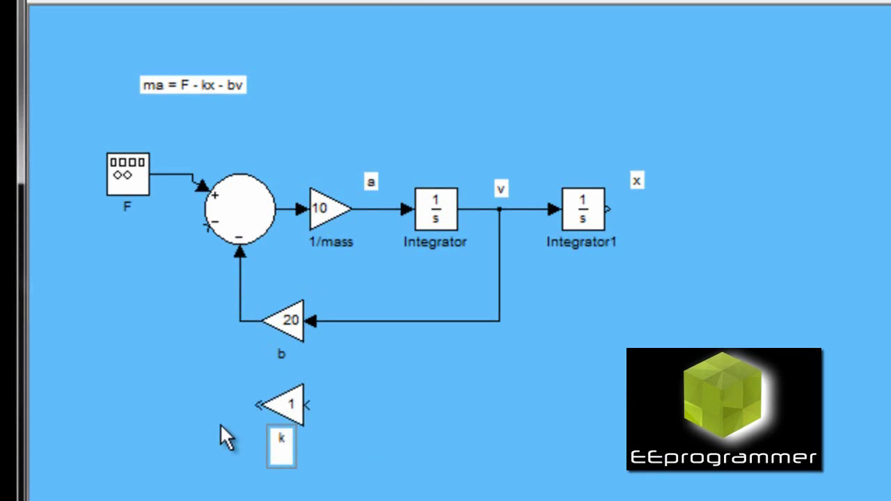
{"action": "key", "text": "BackSpace"}
{"action": "left_click", "coordinate": [220, 423]}
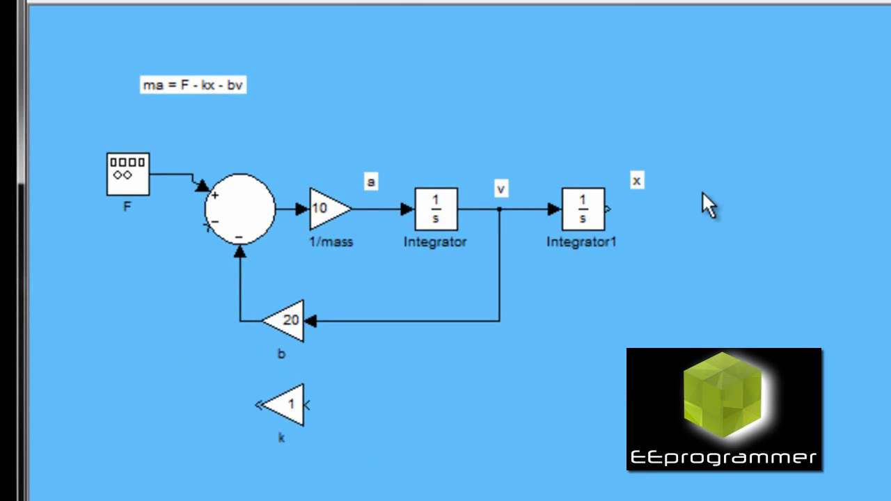
{"action": "left_click_drag", "start_coordinate": [610, 207], "coordinate": [208, 227]}
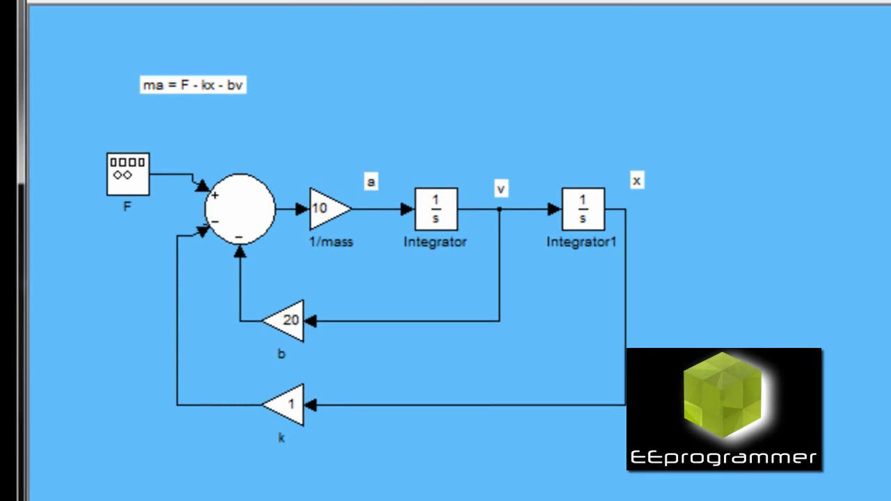
Change the k gain value from 1 to 10
{"action": "double_click", "coordinate": [295, 405]}
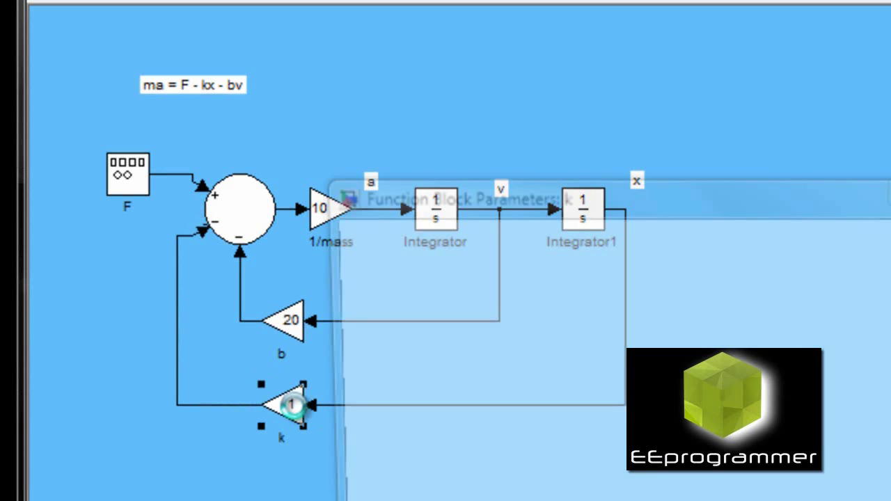
{"action": "left_click", "coordinate": [410, 371]}
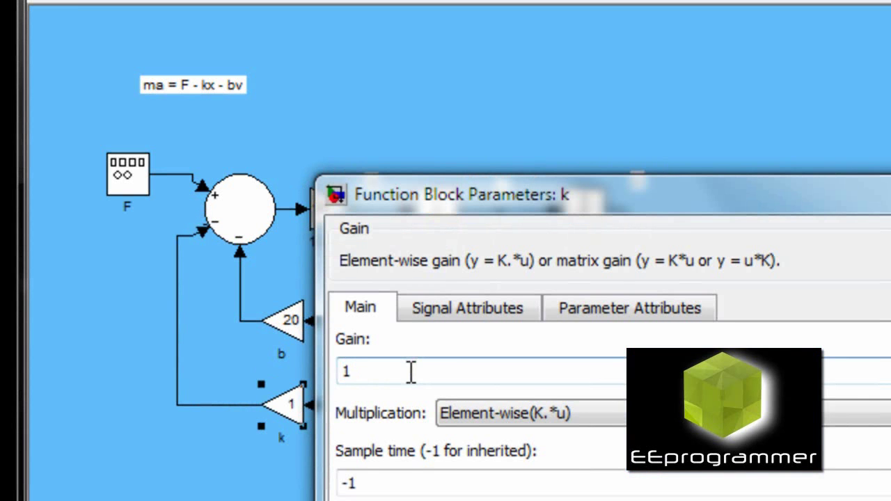
{"action": "type", "text": "9"}
{"action": "key", "text": "BackSpace"}
{"action": "type", "text": "0"}
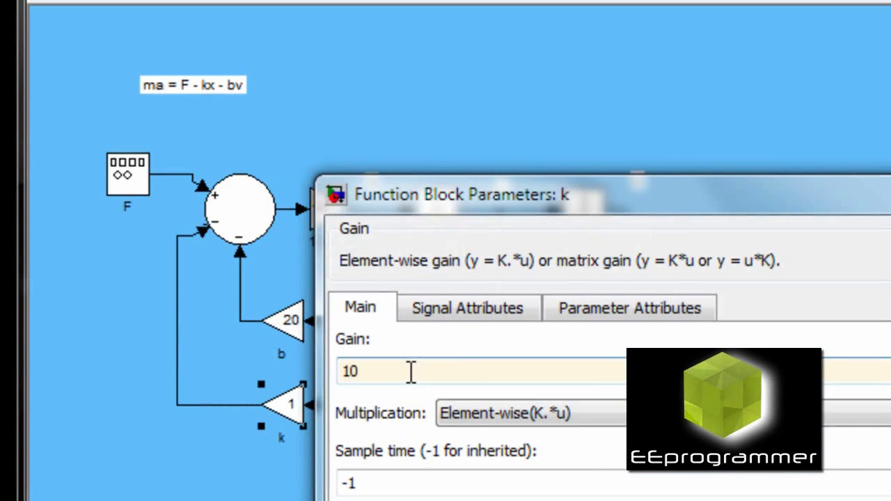
{"action": "key", "text": "Return"}
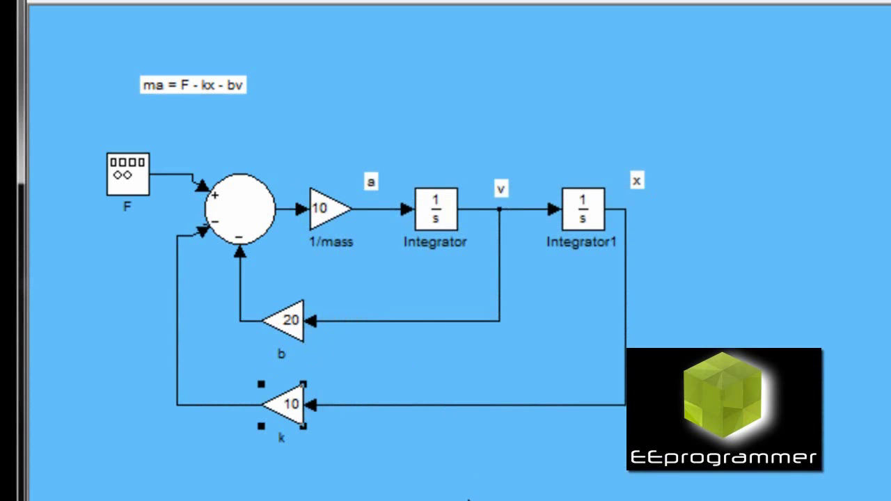
{"action": "left_click", "coordinate": [516, 446]}
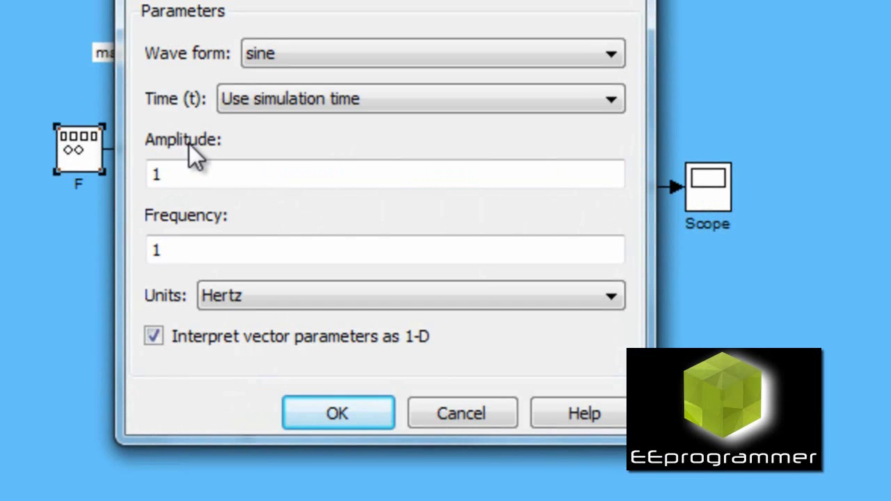
Set Signal Generator F to a square wave with frequency .1 Hz
{"action": "left_click", "coordinate": [319, 66]}
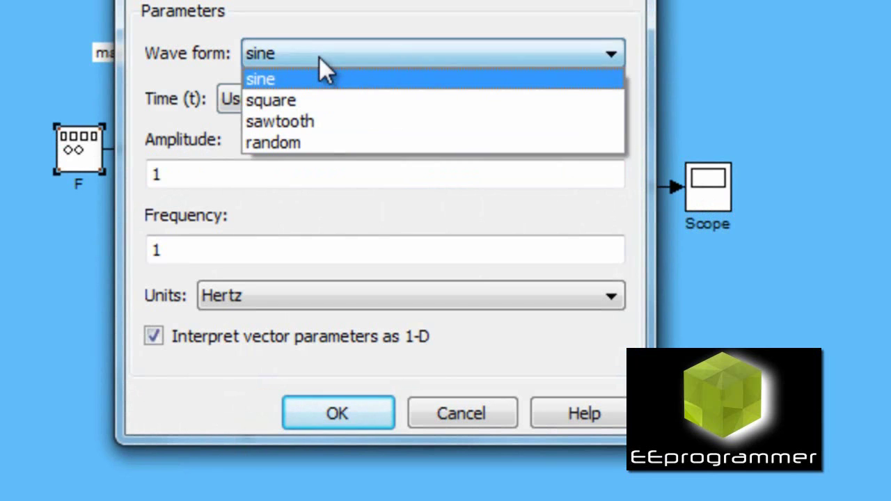
{"action": "left_click", "coordinate": [292, 102]}
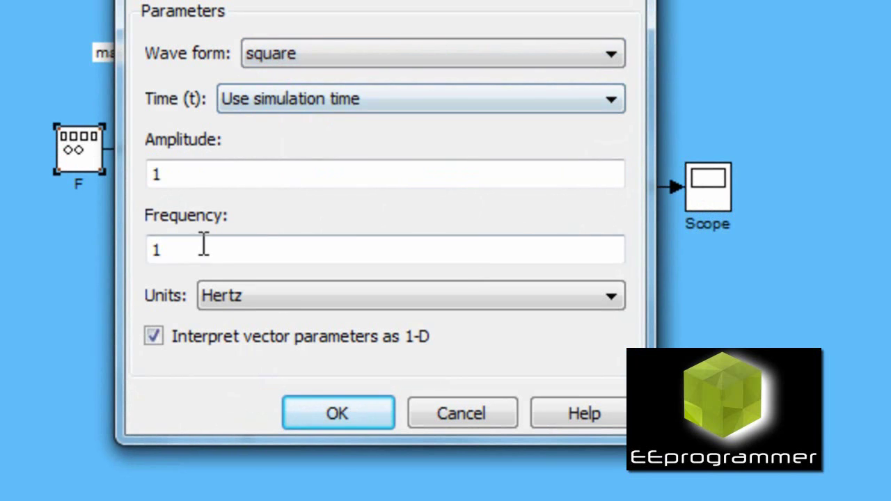
{"action": "double_click", "coordinate": [204, 245]}
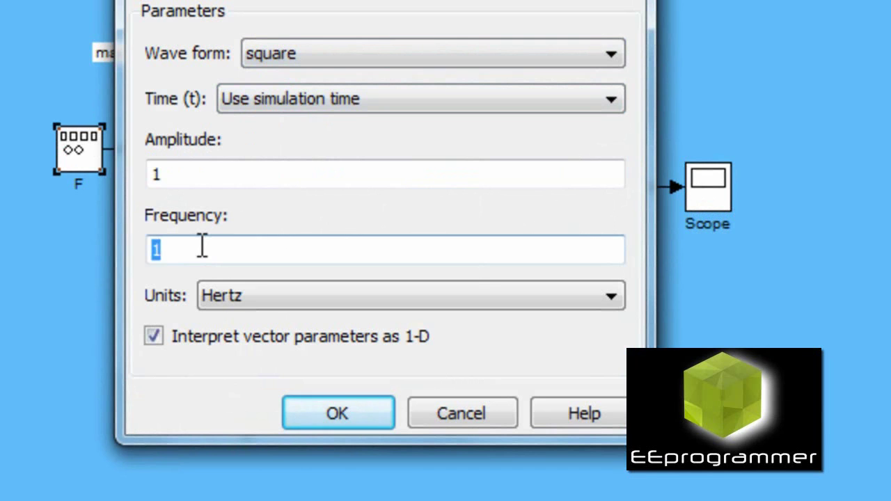
{"action": "type", "text": "9"}
{"action": "key", "text": "BackSpace"}
{"action": "type", "text": "-"}
{"action": "key", "text": "BackSpace"}
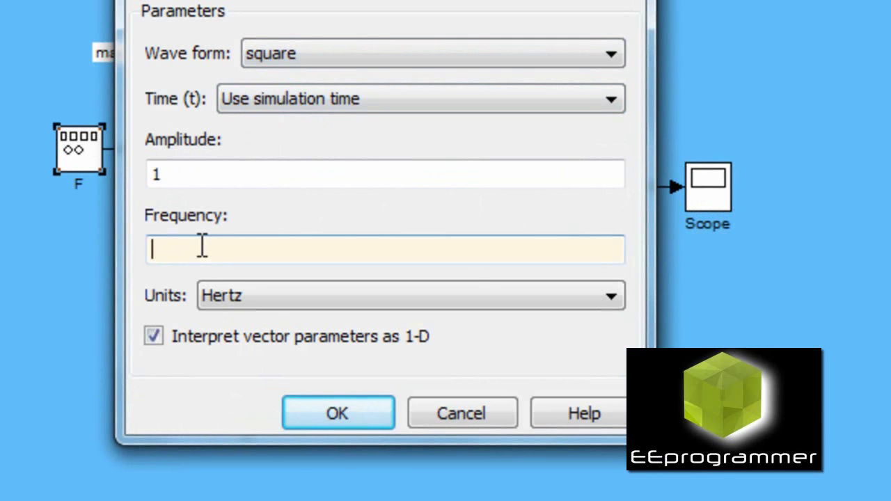
{"action": "type", "text": ".1"}
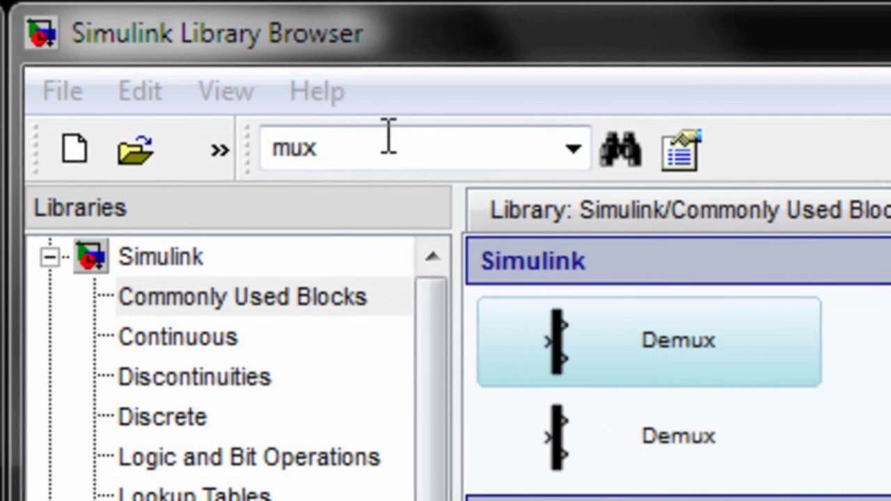
Search the block library for 'step' instead of 'mux'
{"action": "left_click", "coordinate": [388, 142]}
{"action": "type", "text": "step"}
{"action": "key", "text": "Return"}
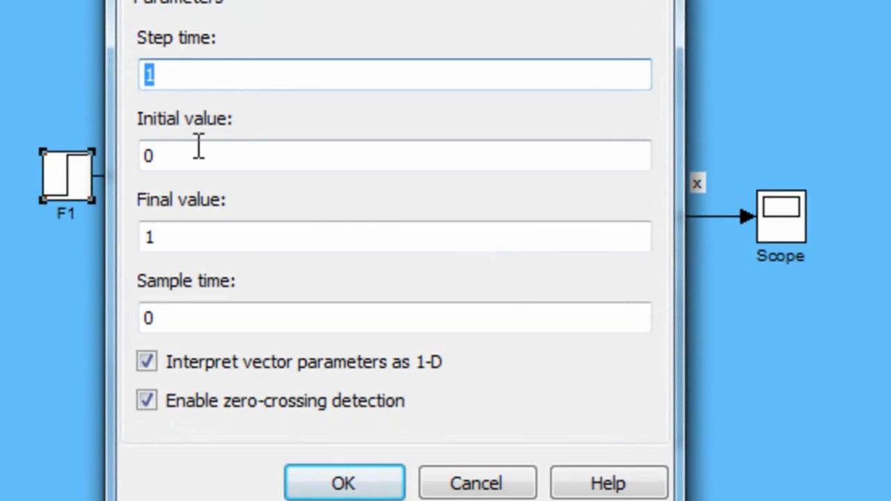
Set F1's final value to 10 and step time to 3, then autoscale the Scope plot
{"action": "double_click", "coordinate": [177, 236]}
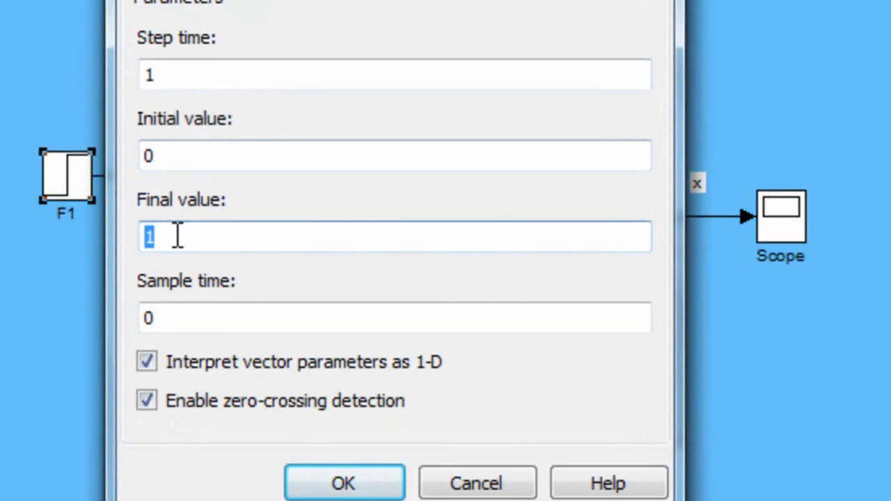
{"action": "left_click", "coordinate": [178, 236]}
{"action": "type", "text": "0"}
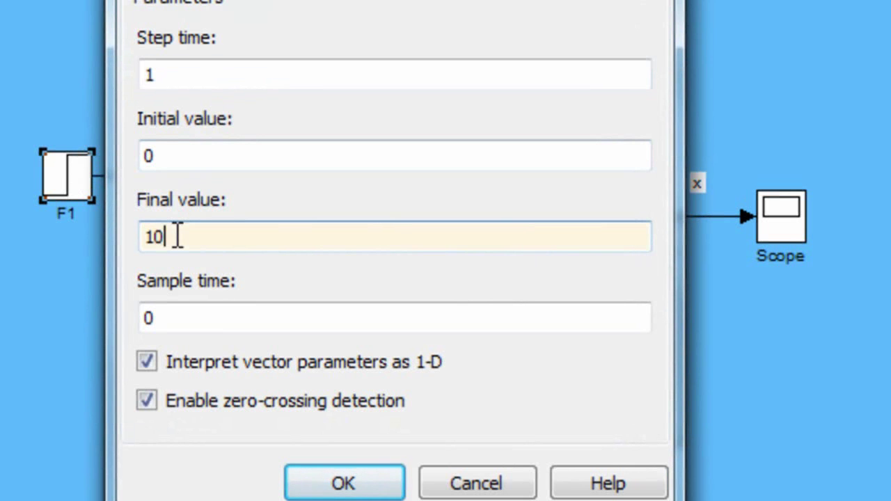
{"action": "left_click", "coordinate": [187, 74]}
{"action": "double_click", "coordinate": [186, 75]}
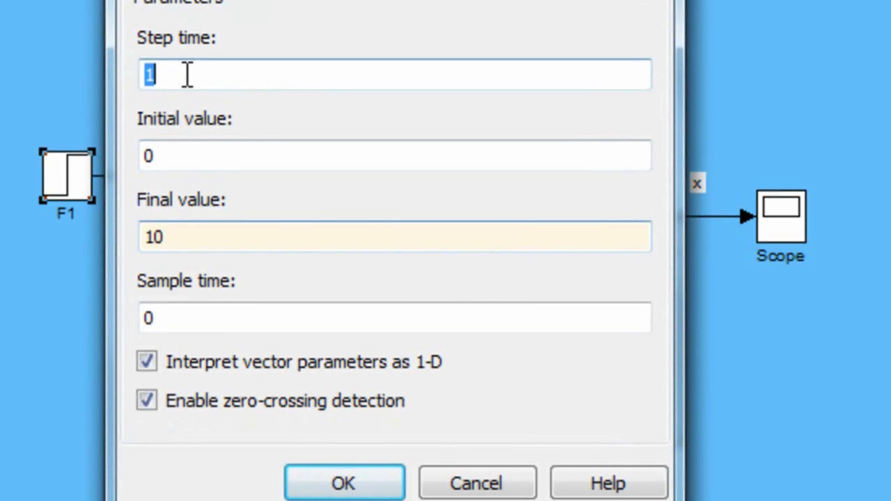
{"action": "type", "text": "3"}
{"action": "left_click", "coordinate": [327, 482]}
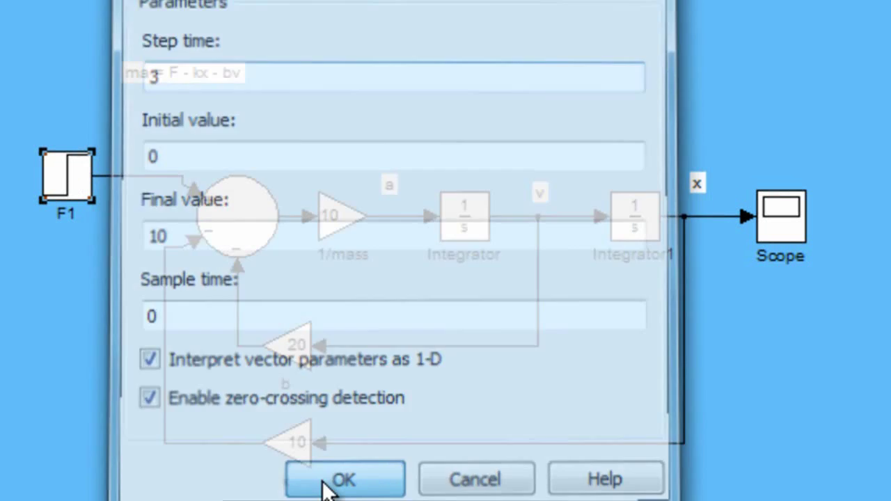
{"action": "left_click", "coordinate": [780, 211]}
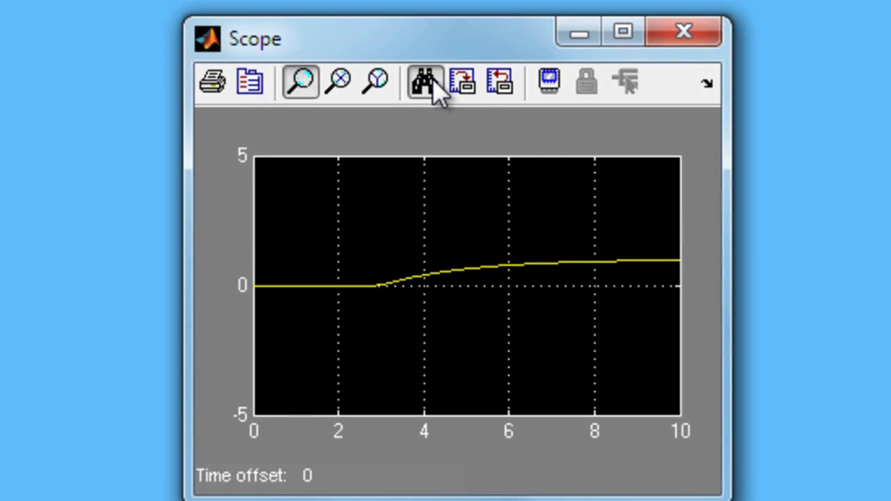
{"action": "left_click", "coordinate": [431, 79]}
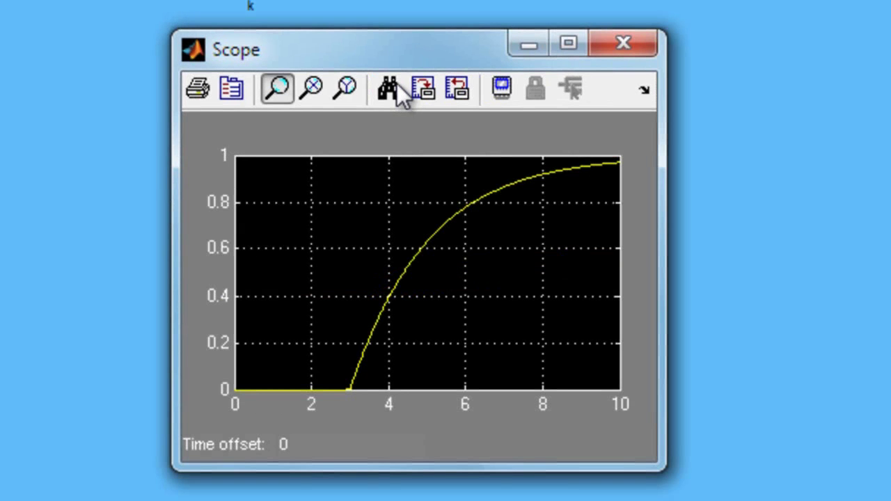